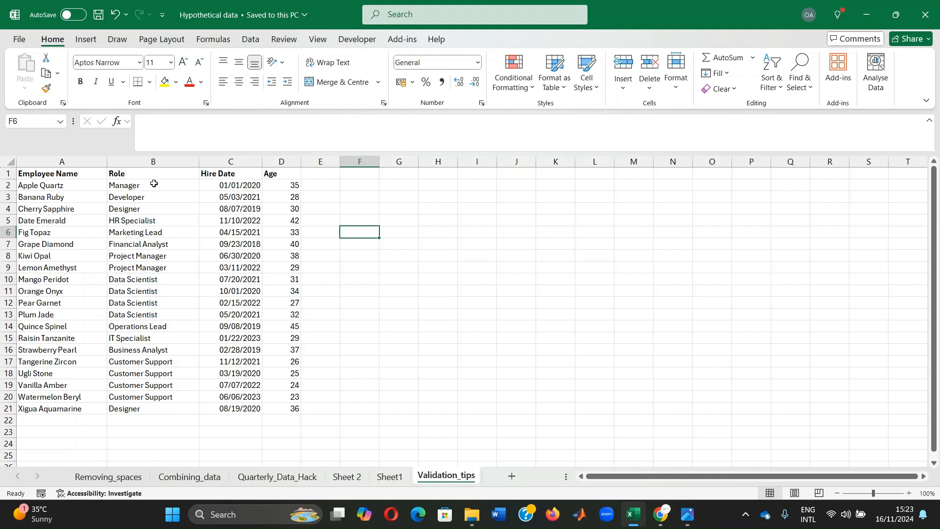
- Start a List-type data validation rule on the Role column cells from B2 downward
left_click_drag(154, 184, 148, 453)
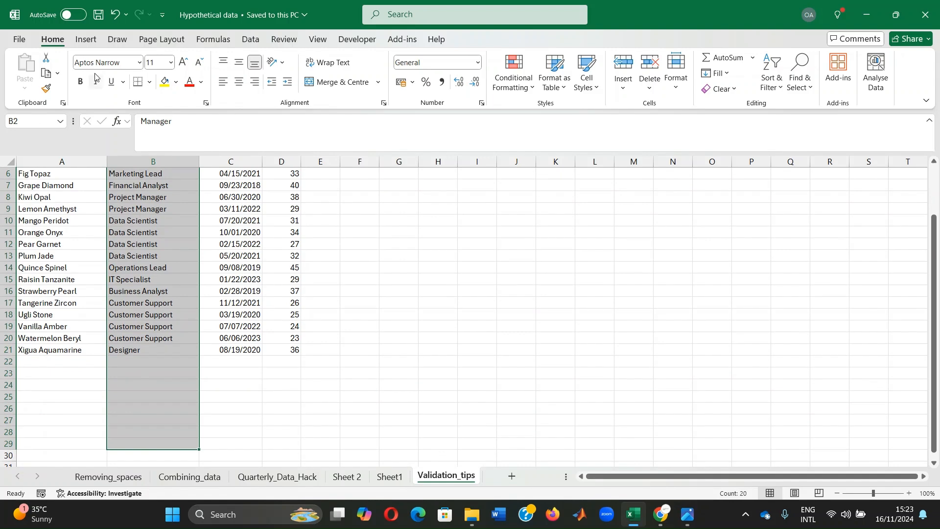
left_click(250, 40)
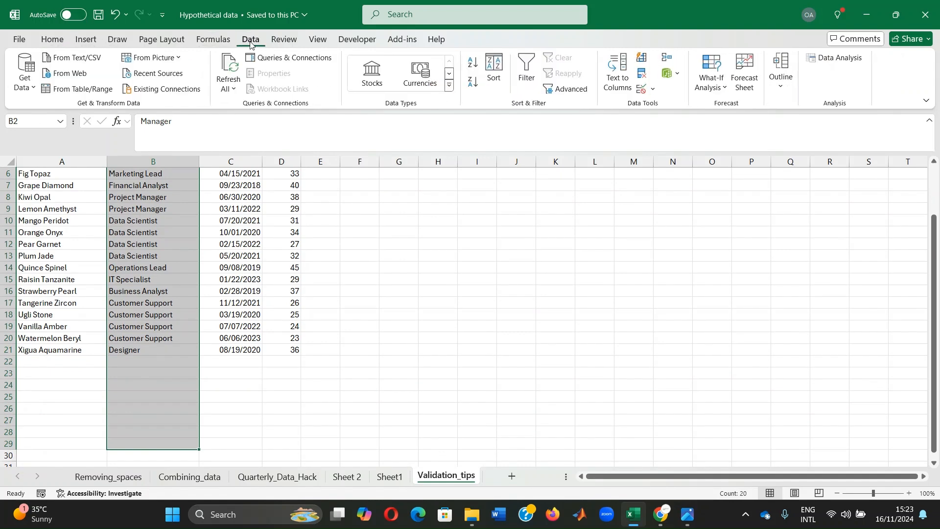
left_click(643, 90)
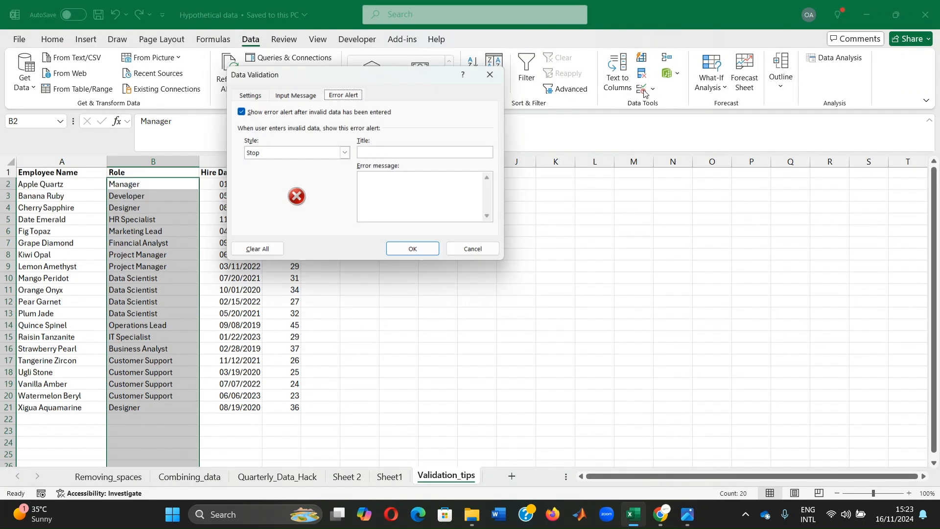
left_click(251, 95)
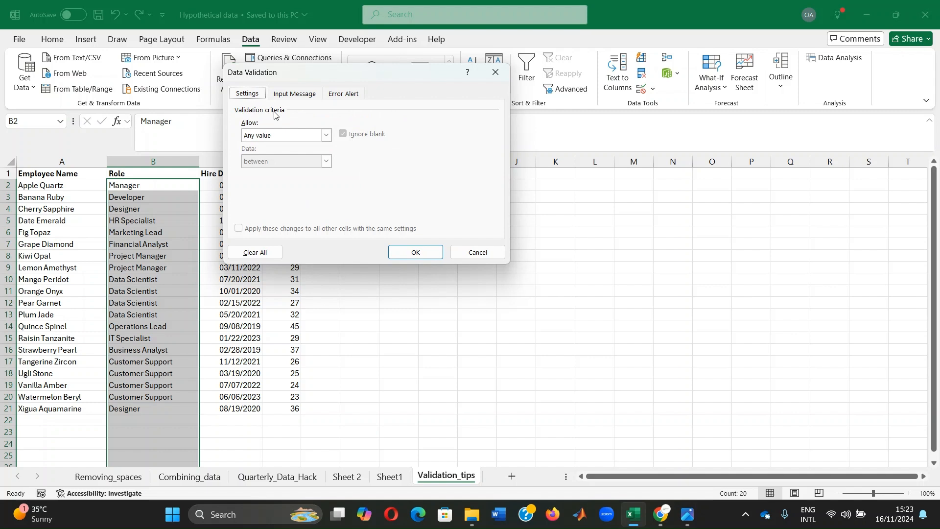
left_click(327, 135)
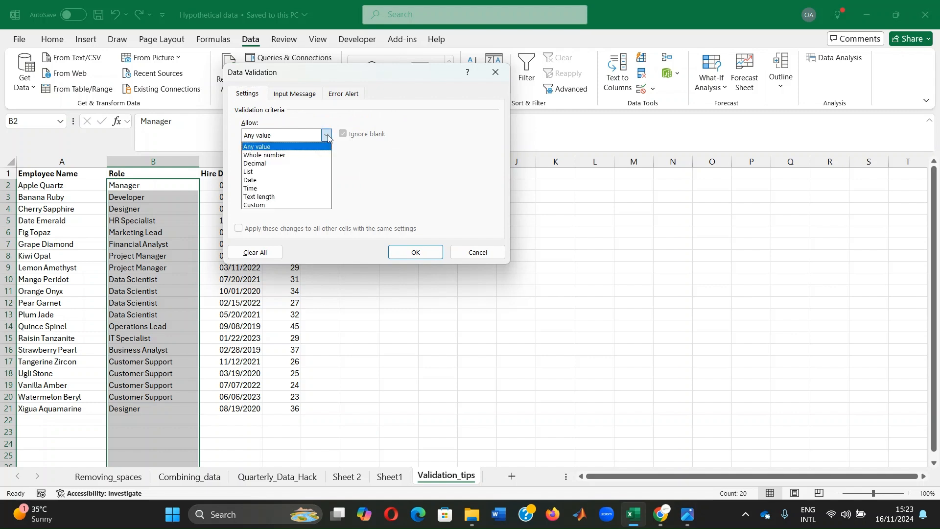
left_click(257, 173)
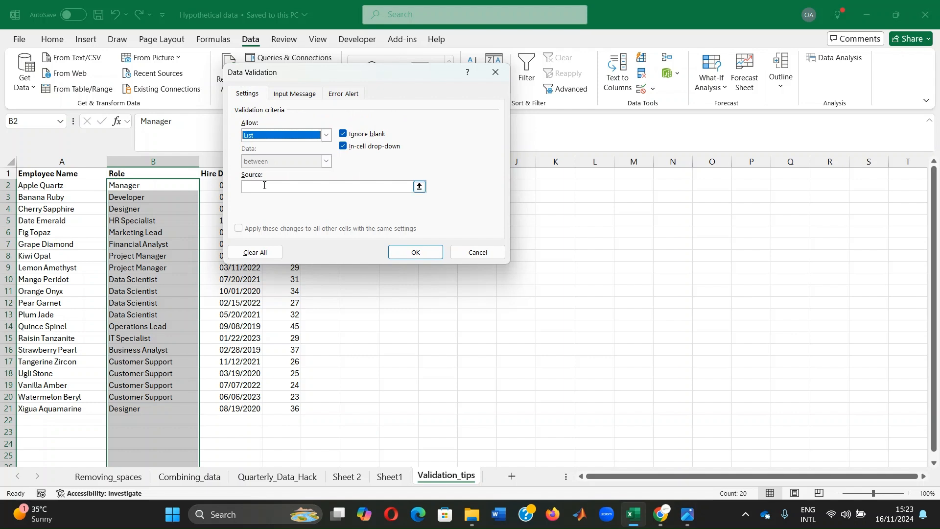
left_click(265, 186)
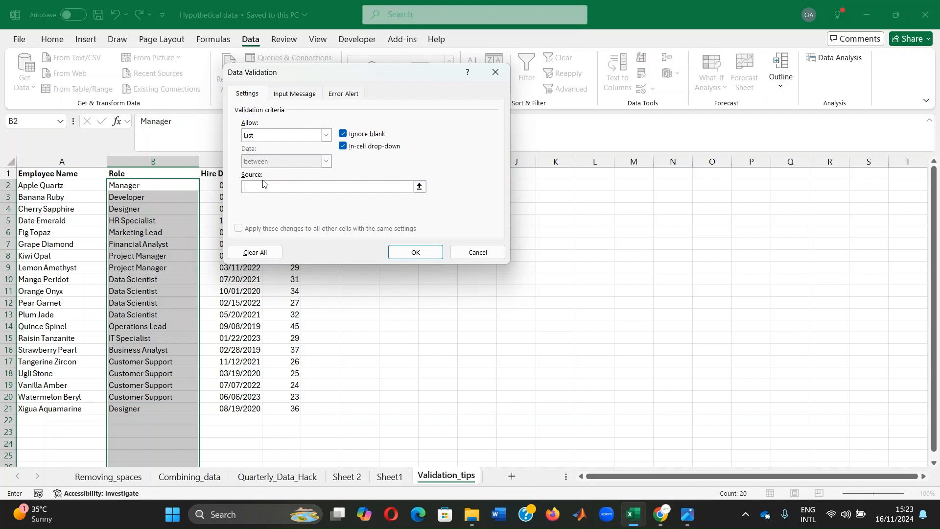
- Set the list source to Manager, Developer, Designer, HR Specialist, Marketing Lead, Financial Analyst, Project Manager, Data Scientist, Operations Lead, Business Analyst, Customer Support and apply
type("Manager, Developer, Designer, HR Specialist,")
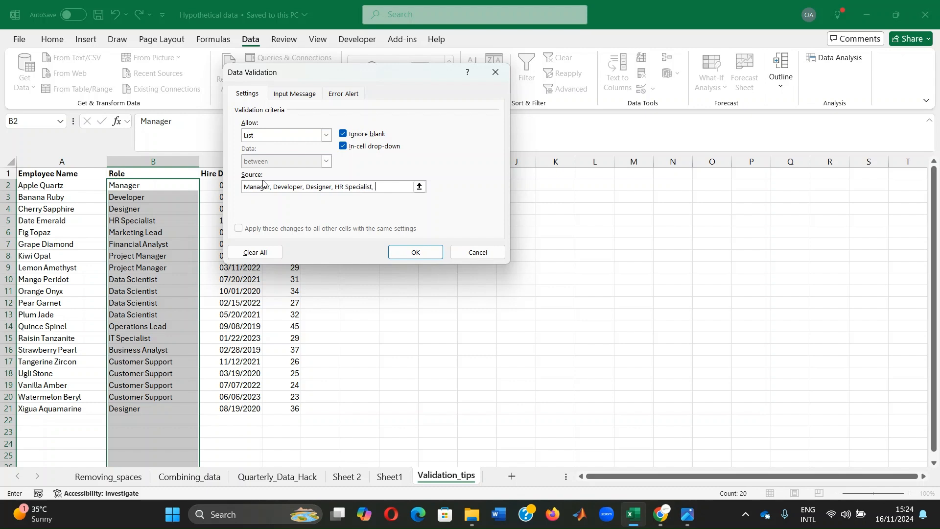
type(" Marketing Lead,")
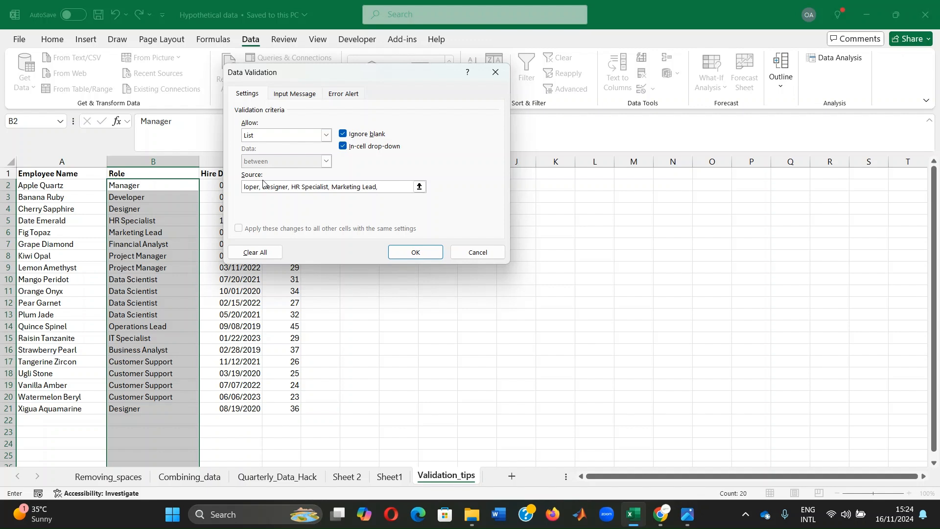
type(" Financial An")
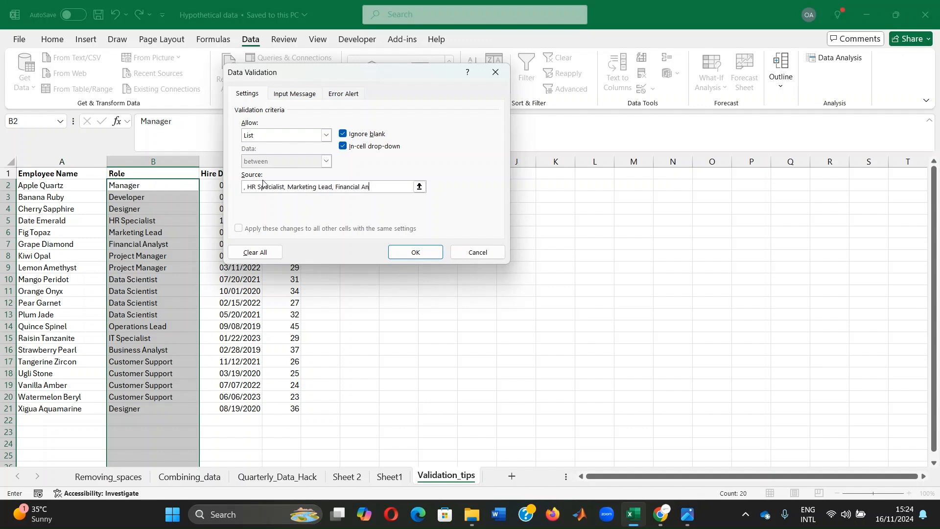
type("alyst, Project Manager,")
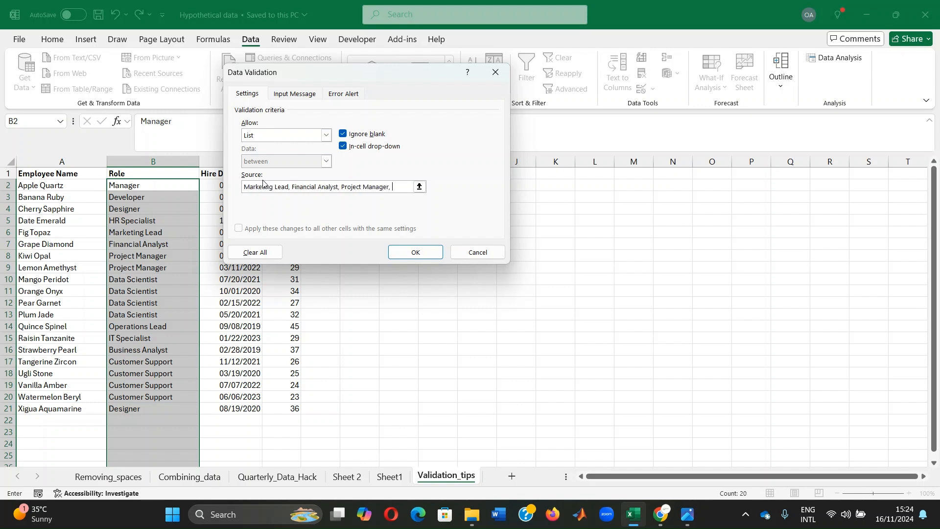
type(" Data Scientist,")
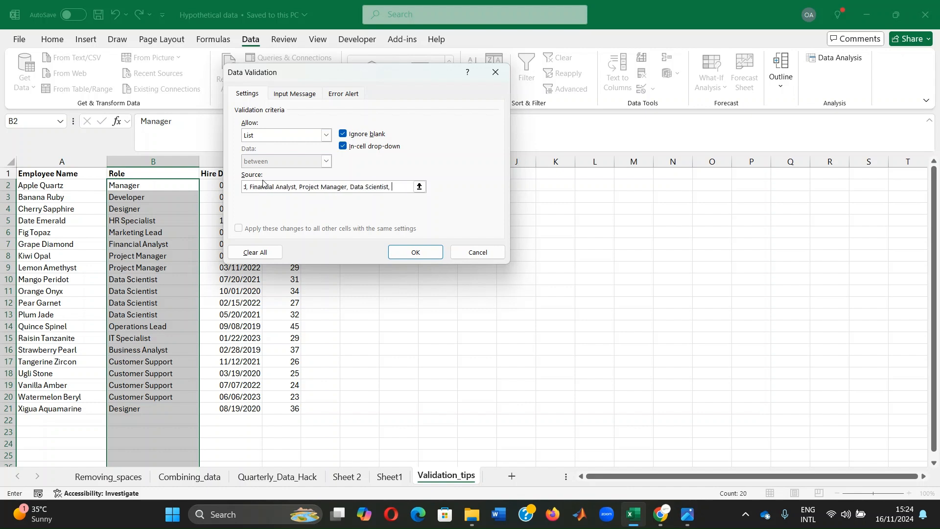
type(" Operatio")
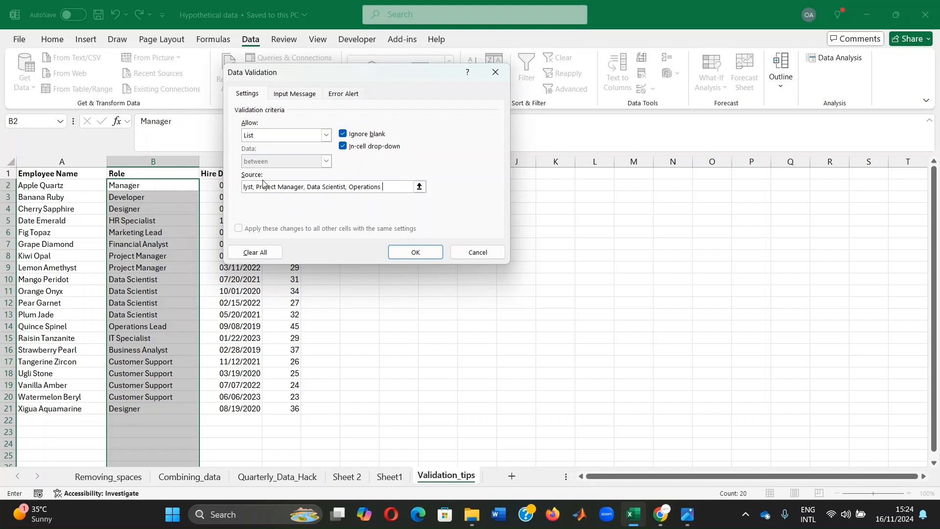
type("ns Lead, Busines")
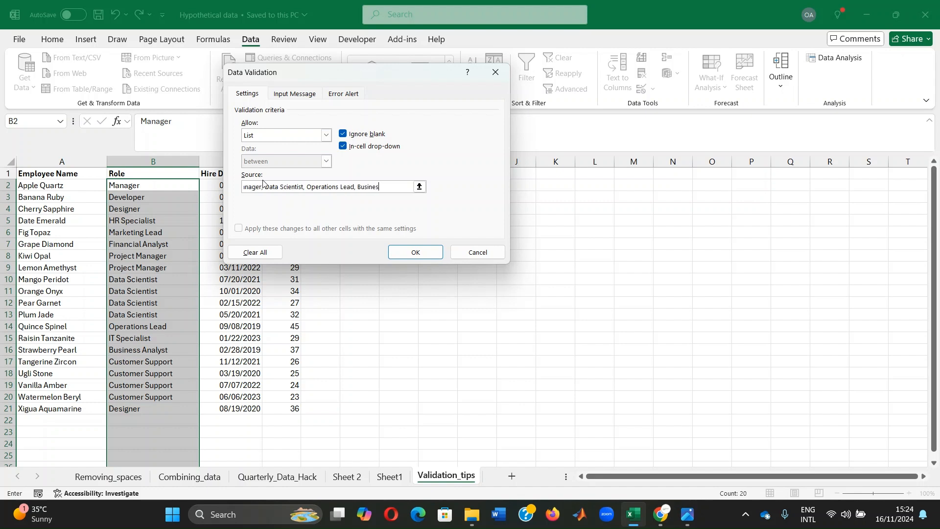
type("s Analyst, Cu")
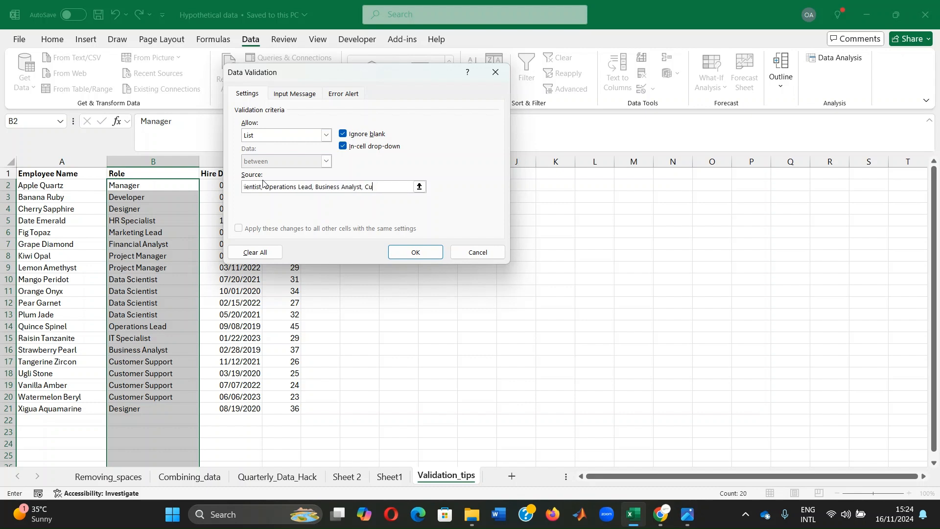
type("stomer Support, ")
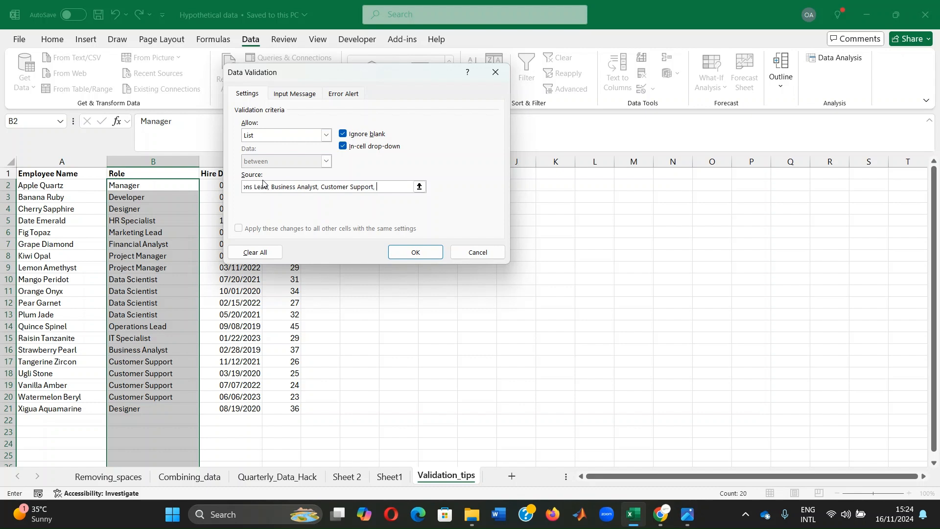
type("De")
key("BackSpace")
key("BackSpace")
left_click(414, 251)
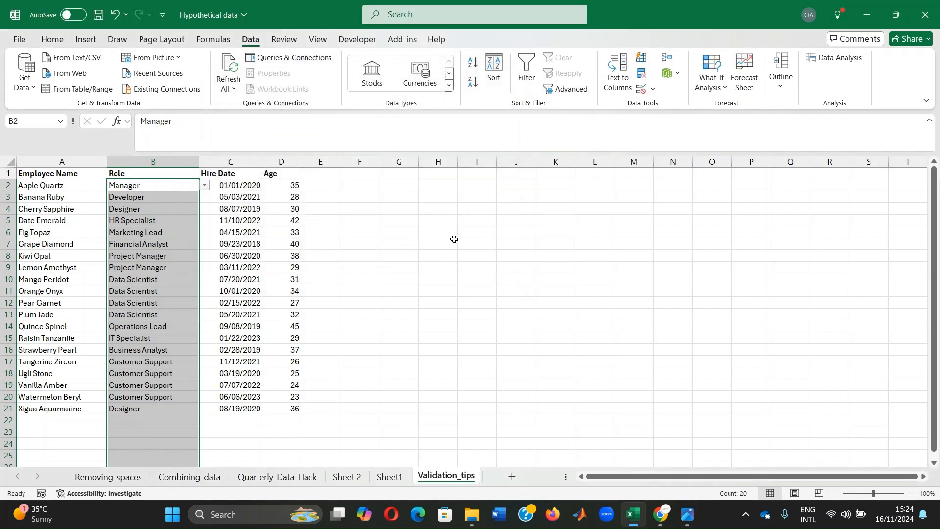
- Open the in-cell drop-down on B2 to review the role options, then close it
left_click(204, 186)
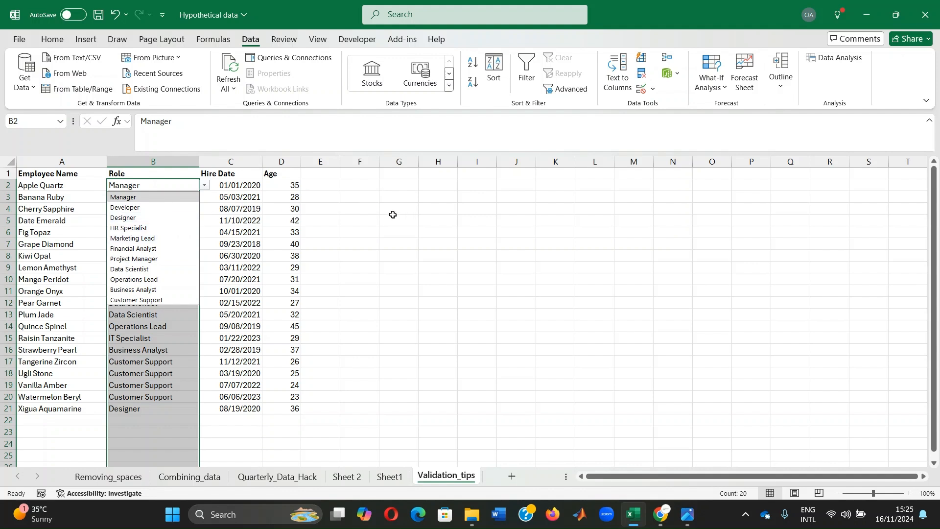
left_click(345, 207)
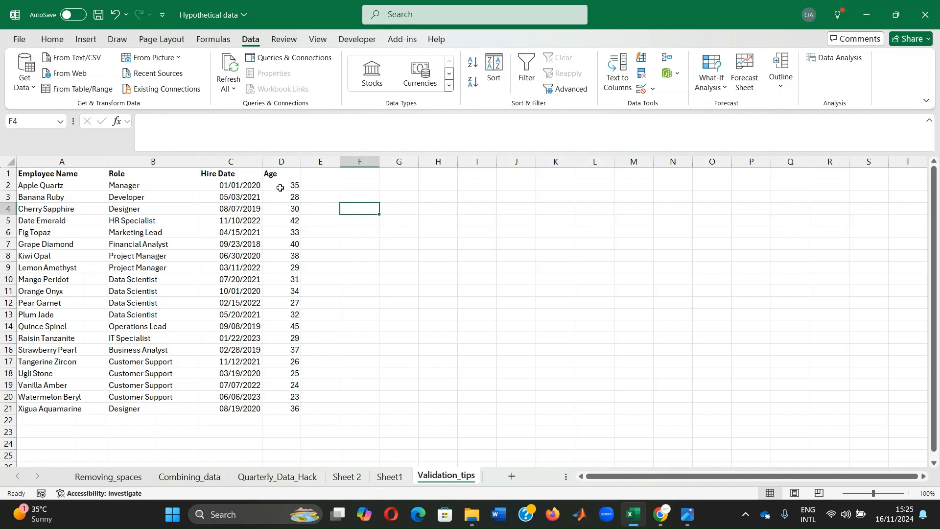
- Restrict the Age column cells from D2 downward to whole numbers between 18 and 100
left_click_drag(279, 188, 272, 452)
scroll(273, 453, "up", 6)
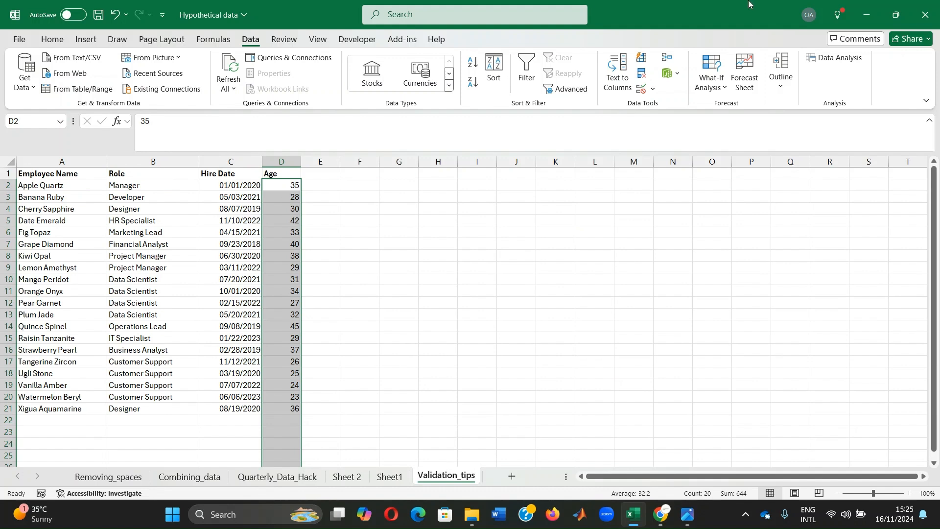
left_click(641, 89)
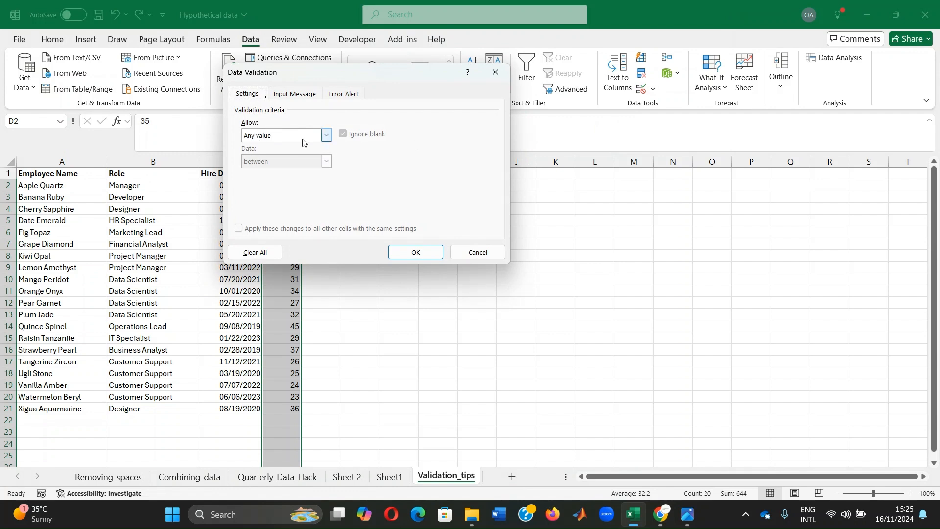
left_click(326, 136)
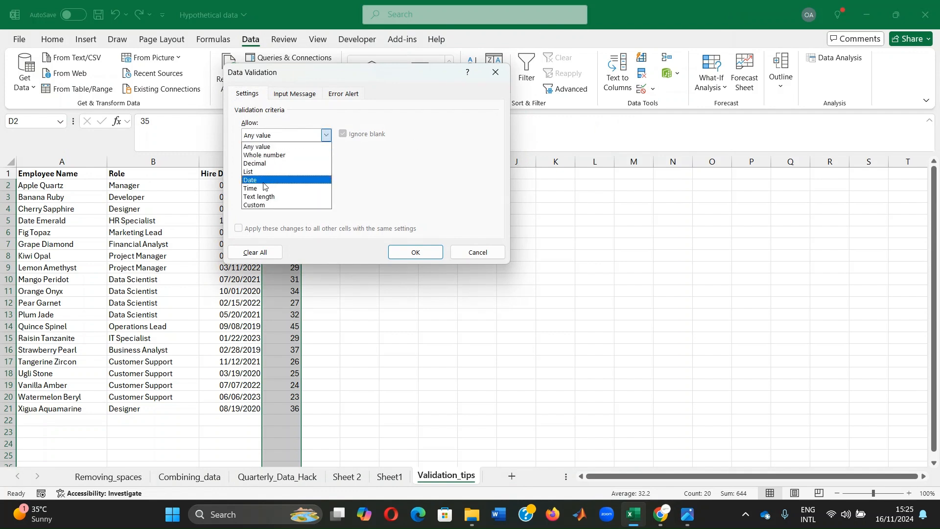
left_click(264, 154)
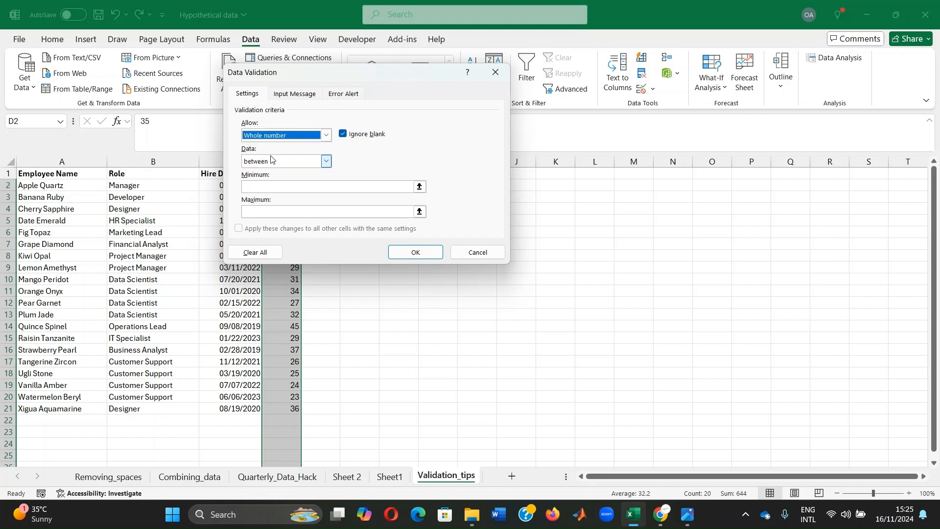
left_click(326, 162)
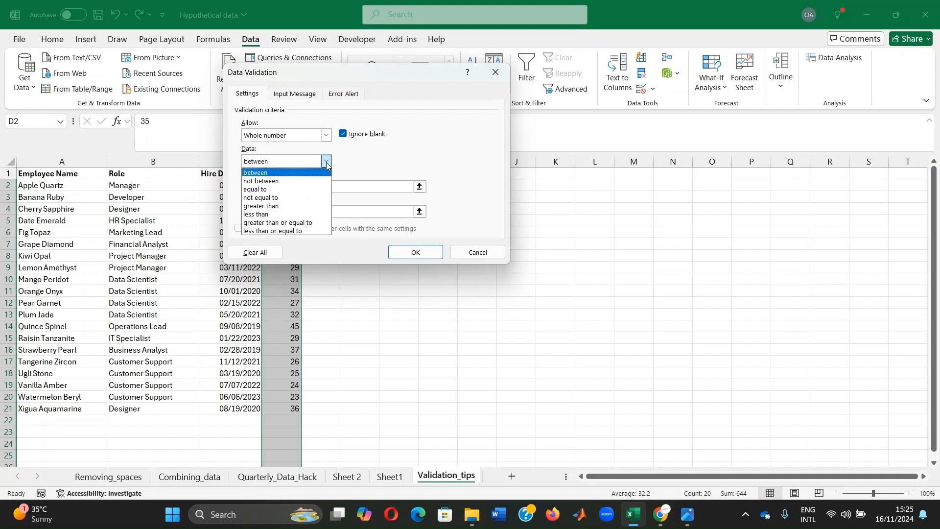
left_click(271, 173)
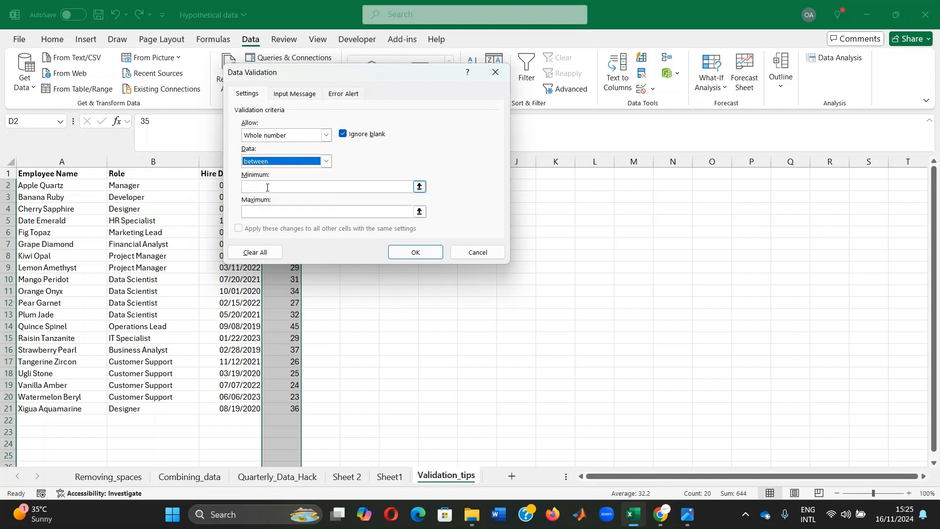
left_click(270, 184)
type("18")
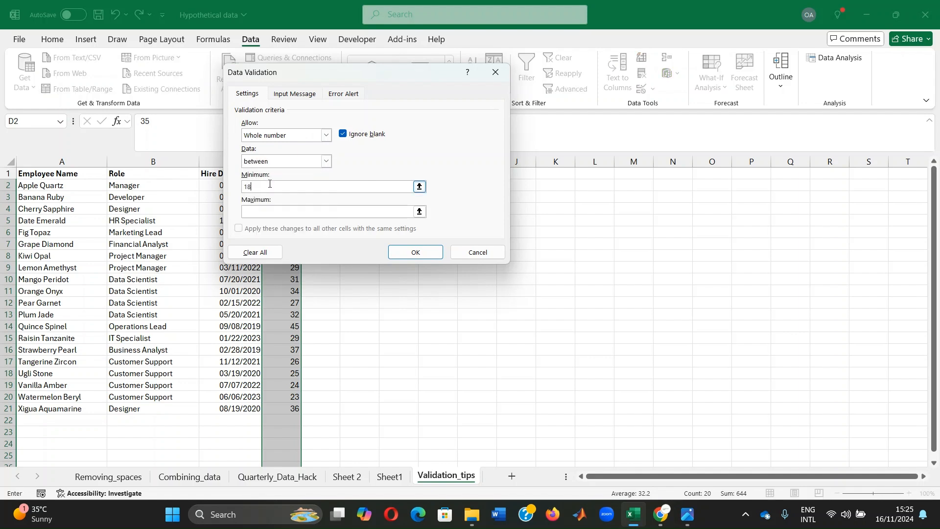
left_click(310, 212)
type("100")
left_click(414, 252)
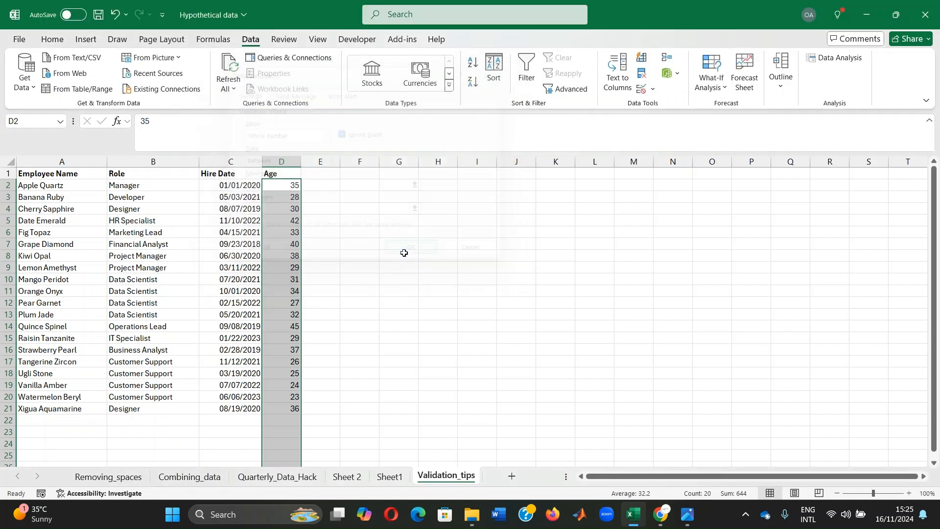
- Test the age rule by entering 678 in D9 and dismiss the error alert
left_click(280, 187)
left_click(281, 222)
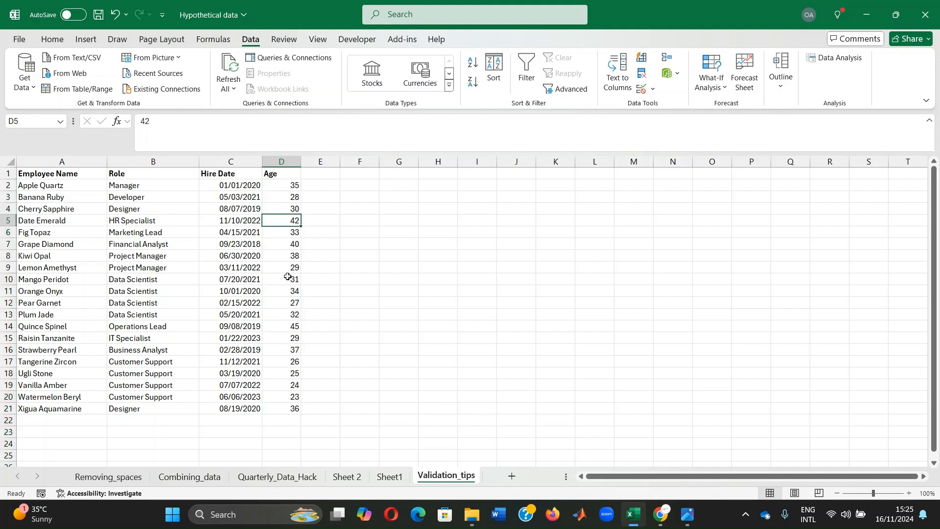
left_click(278, 268)
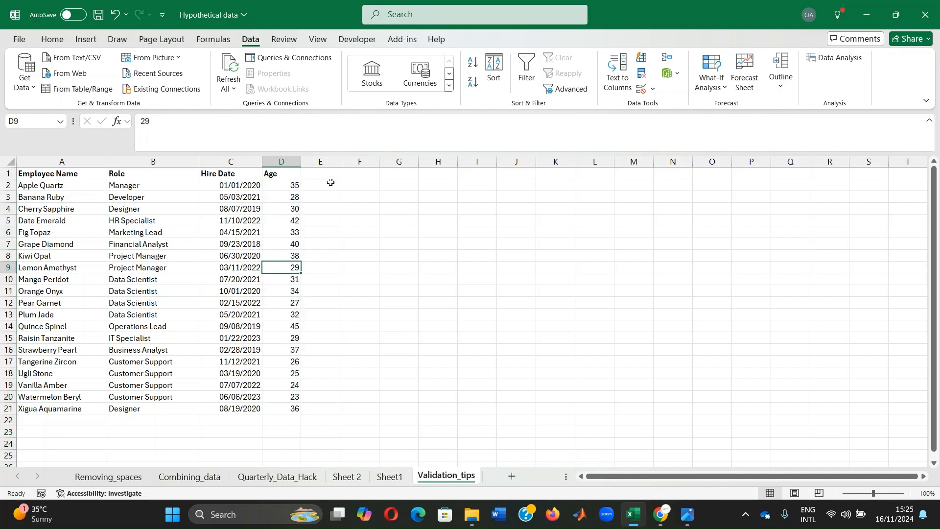
type("678")
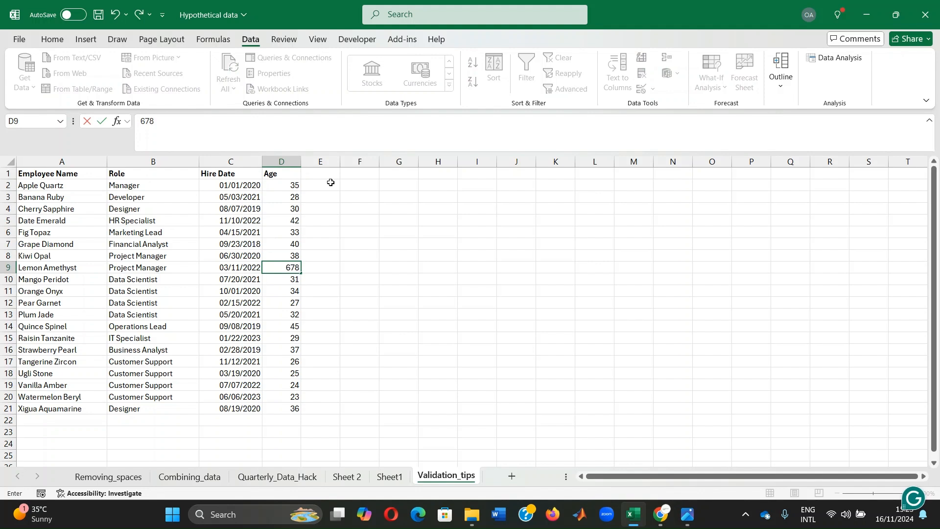
key("Return")
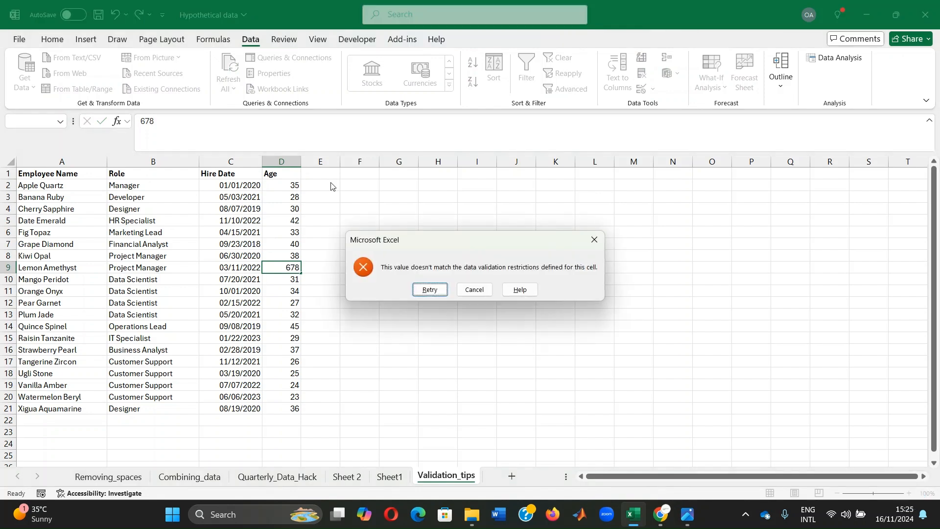
left_click(594, 240)
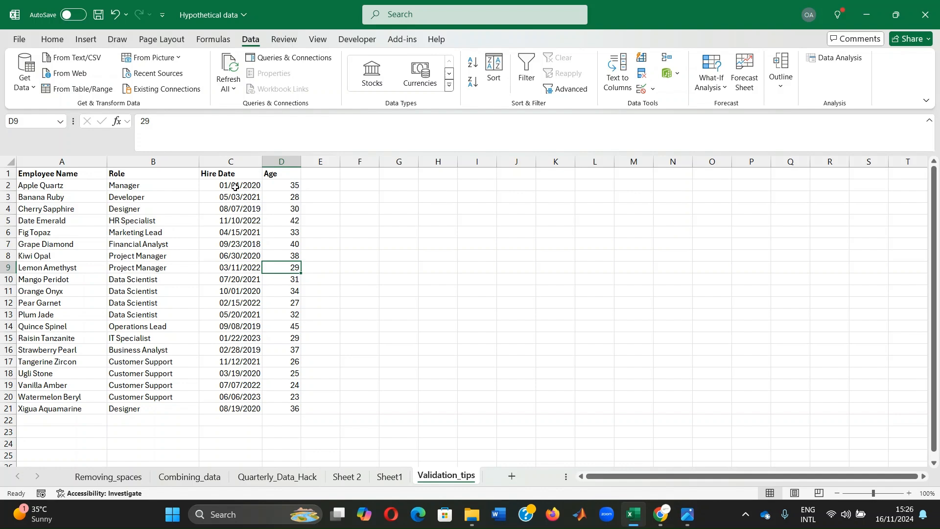
- Restrict the Hire Date cells from C2 downward to dates less than or equal to =today
left_click_drag(236, 186, 252, 451)
scroll(246, 260, "up", 13)
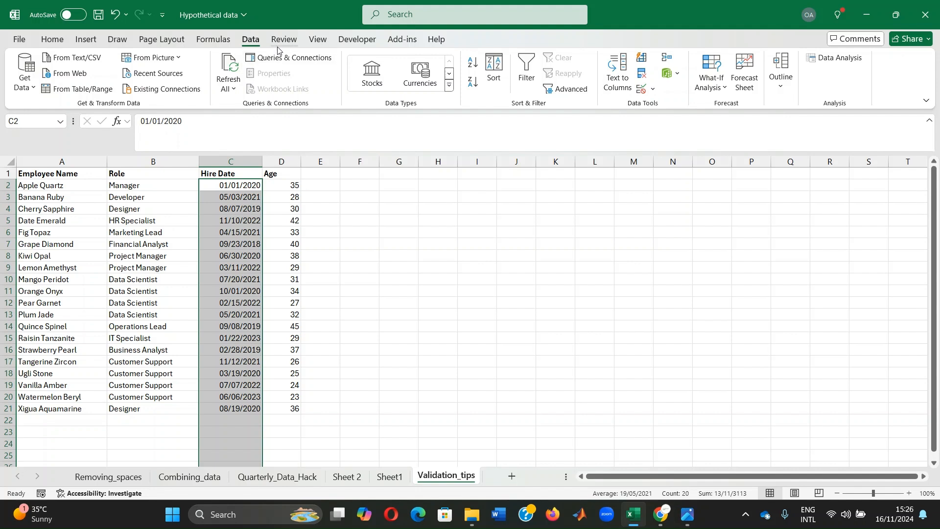
left_click(642, 90)
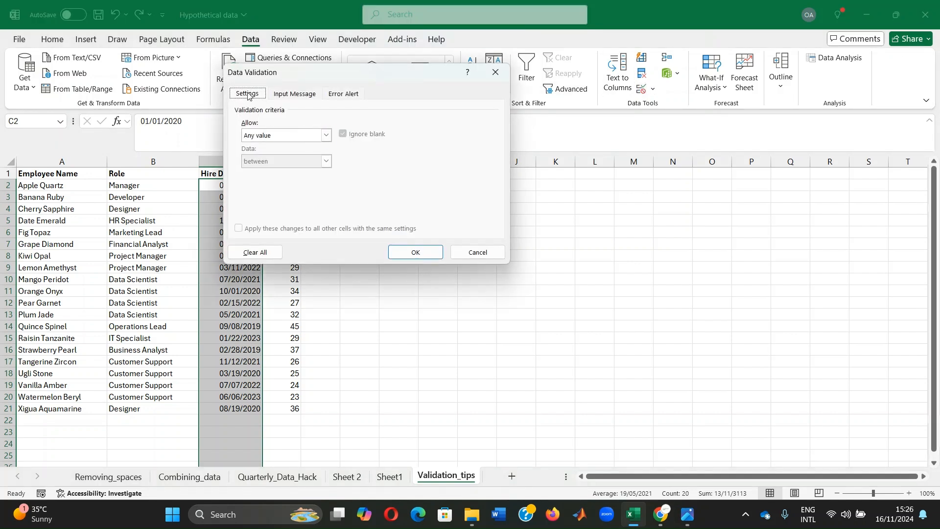
left_click(326, 136)
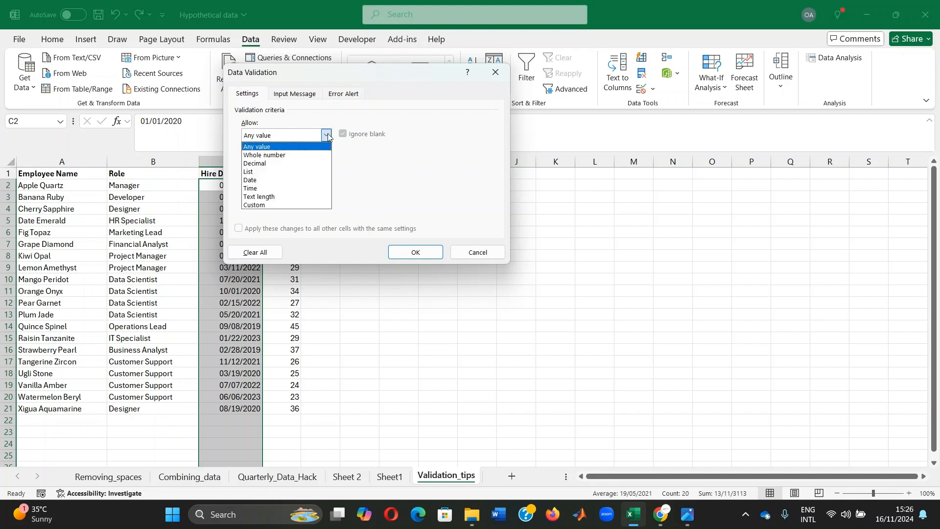
left_click(264, 180)
left_click(326, 164)
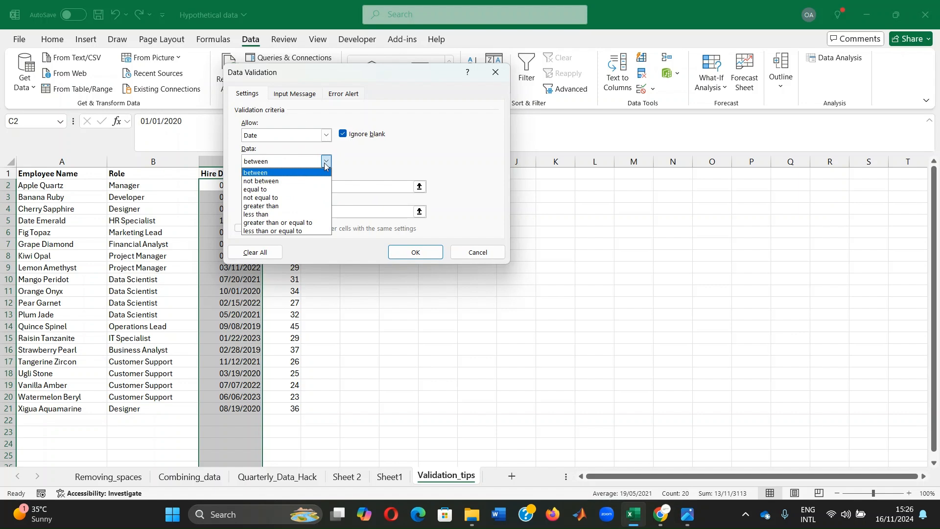
left_click(299, 230)
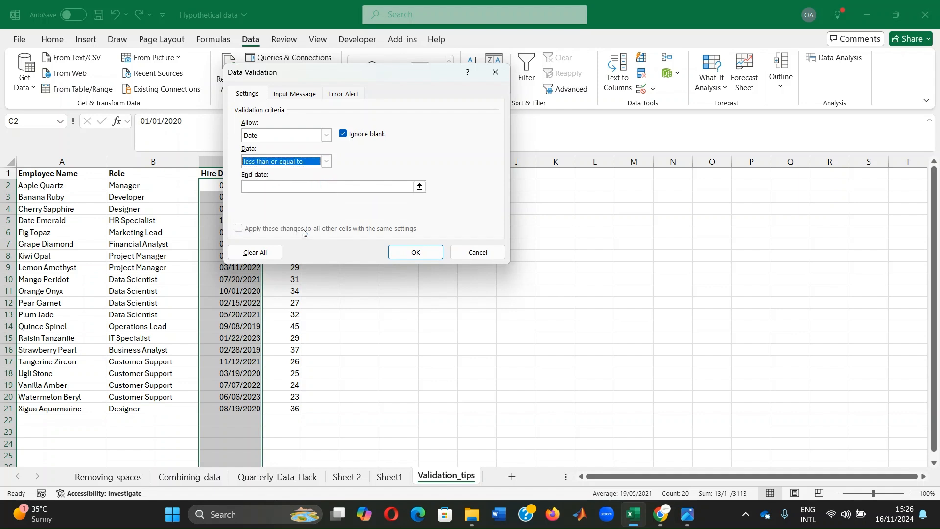
left_click(290, 190)
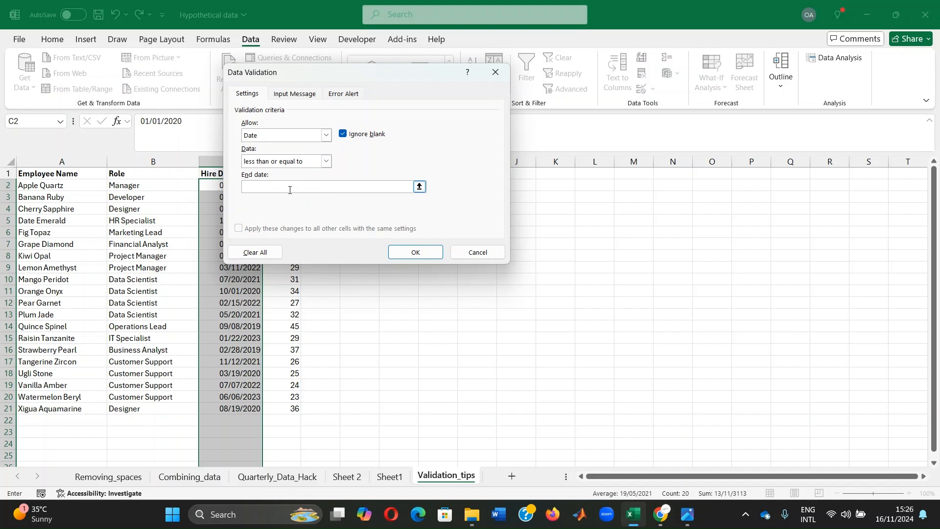
type("=today(")
left_click(415, 251)
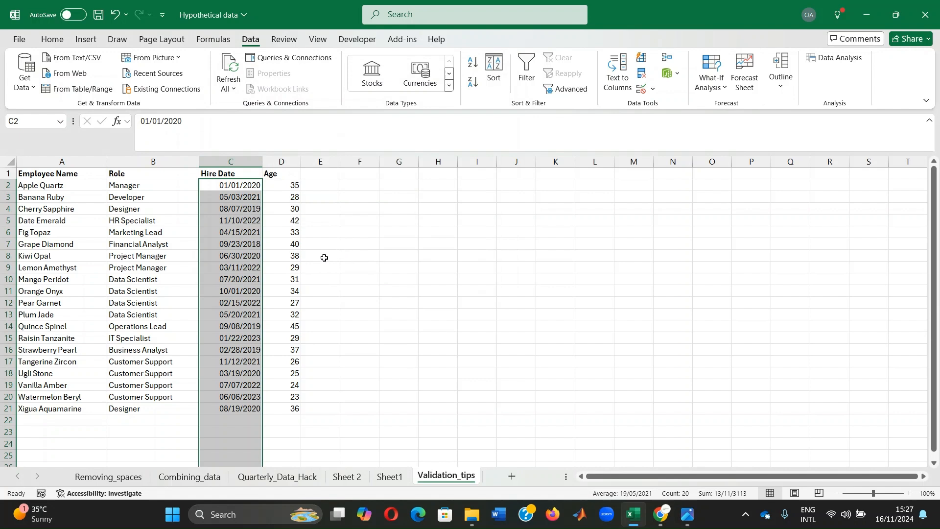
- For the Age cells from D2 downward, set a Stop error alert titled Invalid Entry
left_click(278, 184)
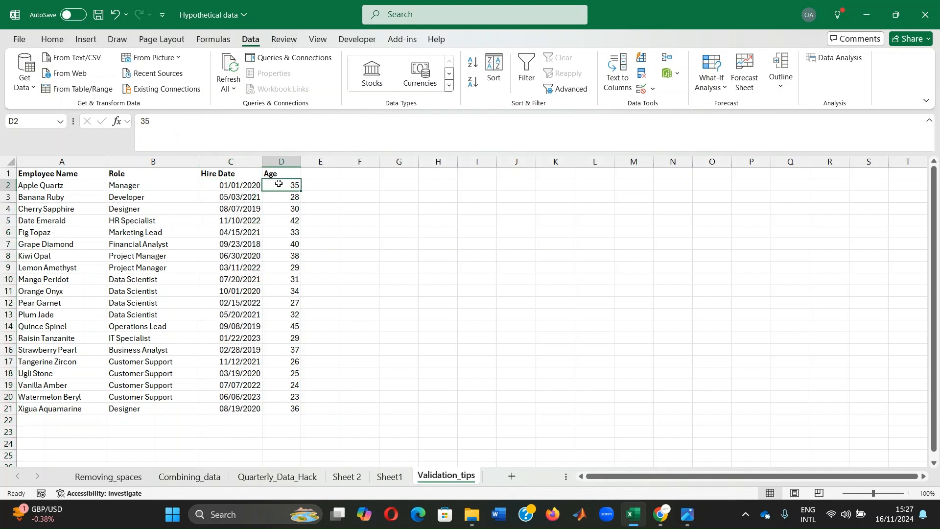
left_click_drag(279, 184, 279, 446)
scroll(269, 264, "up", 3)
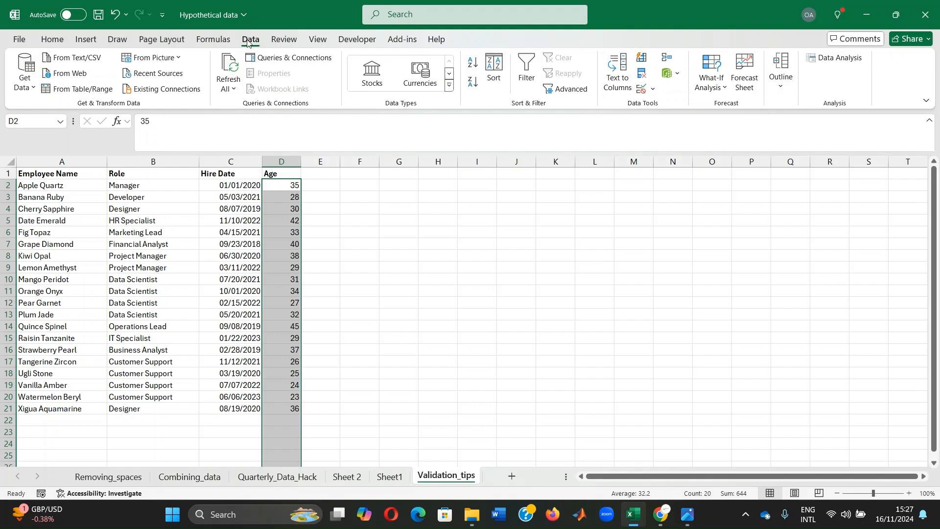
left_click(641, 90)
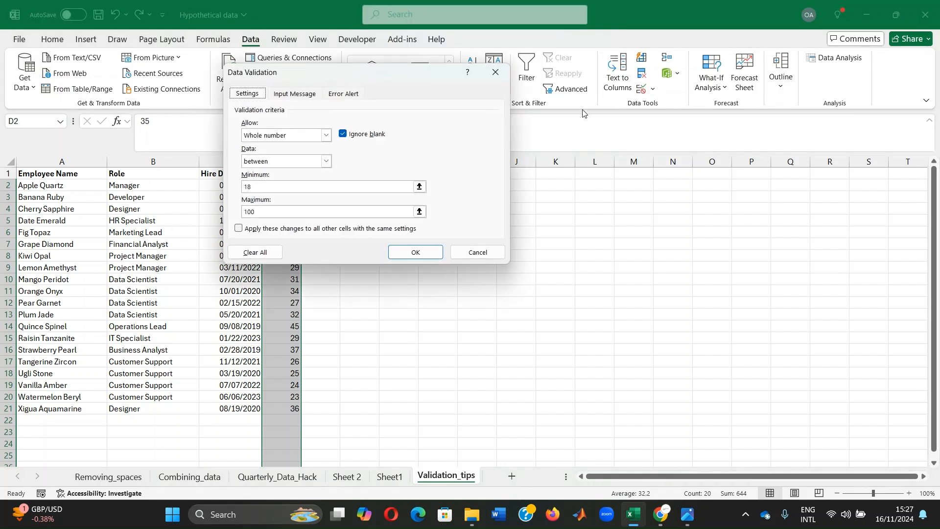
left_click(345, 95)
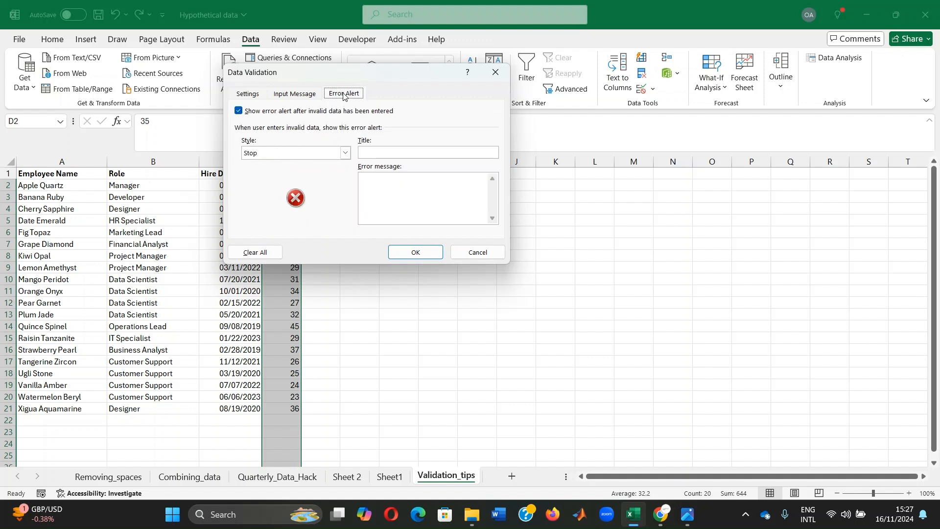
left_click(239, 111)
left_click(239, 111)
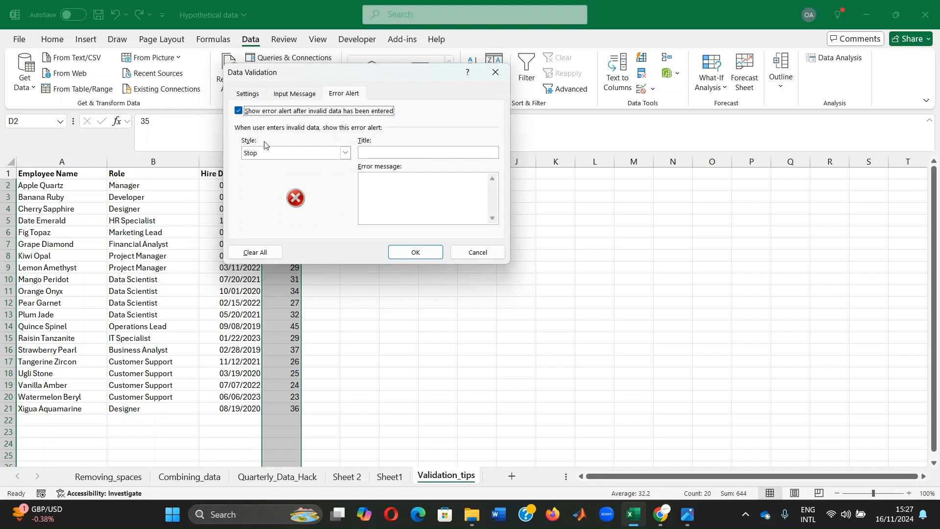
left_click(346, 153)
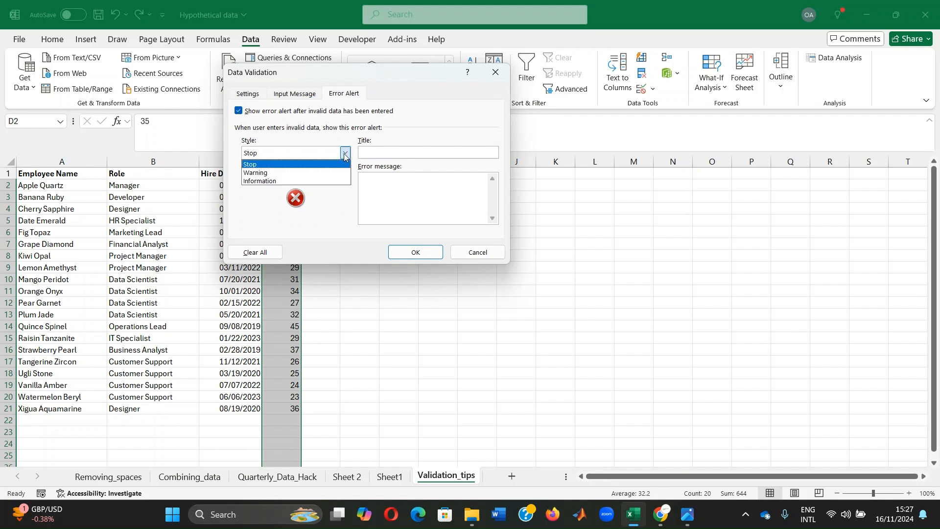
left_click(278, 165)
left_click(416, 153)
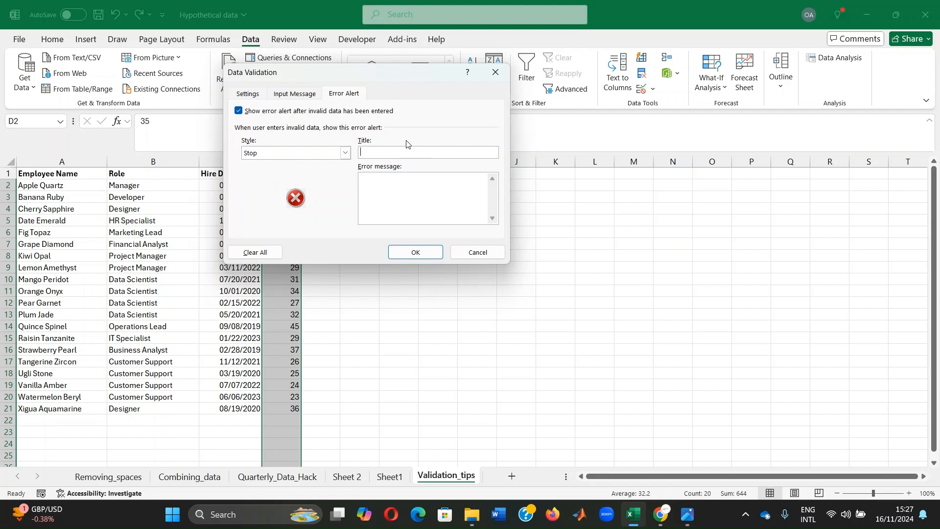
type("Invalis Entry")
left_click(379, 152)
key("BackSpace")
type("d")
type("d")
key("BackSpace")
key("BackSpace")
type("d")
- Enter the error message "Age must be between 18 and 100." and apply the validation
left_click(383, 184)
type("Age must be between 18 and 100.")
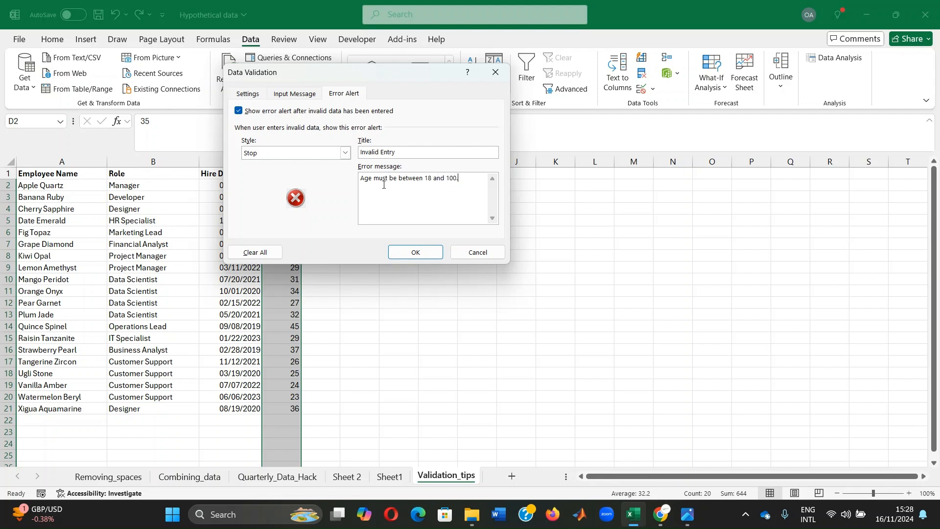
left_click(415, 251)
- Test the age rule by entering 102 in D23 and close the error alert
scroll(325, 229, "down", 2)
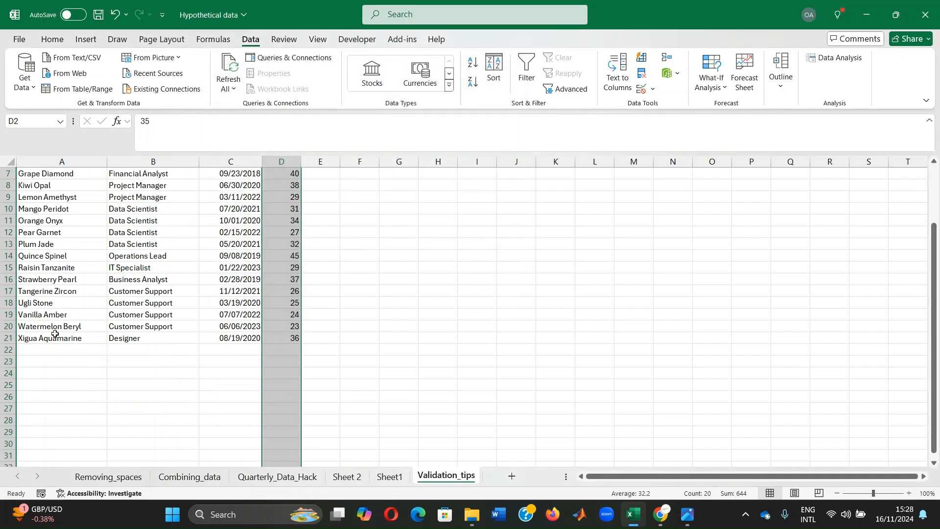
left_click(277, 362)
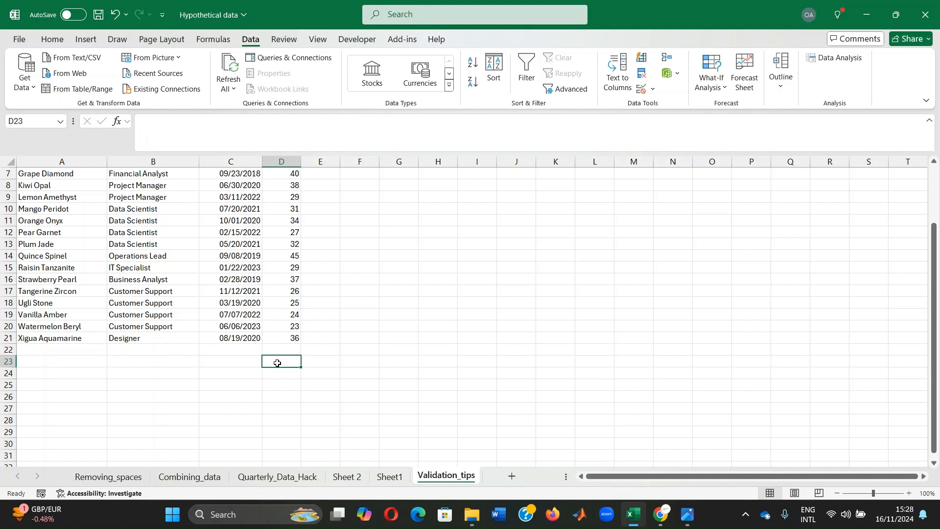
type("102")
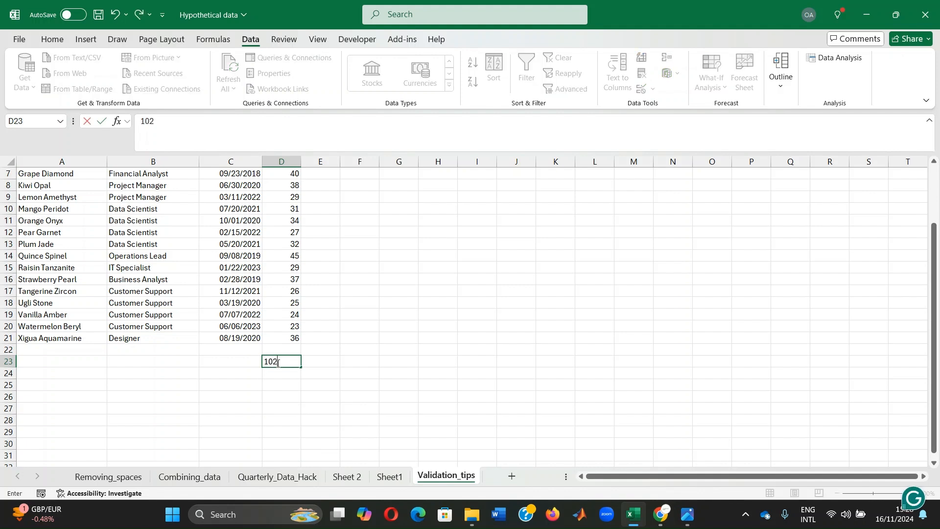
key("Return")
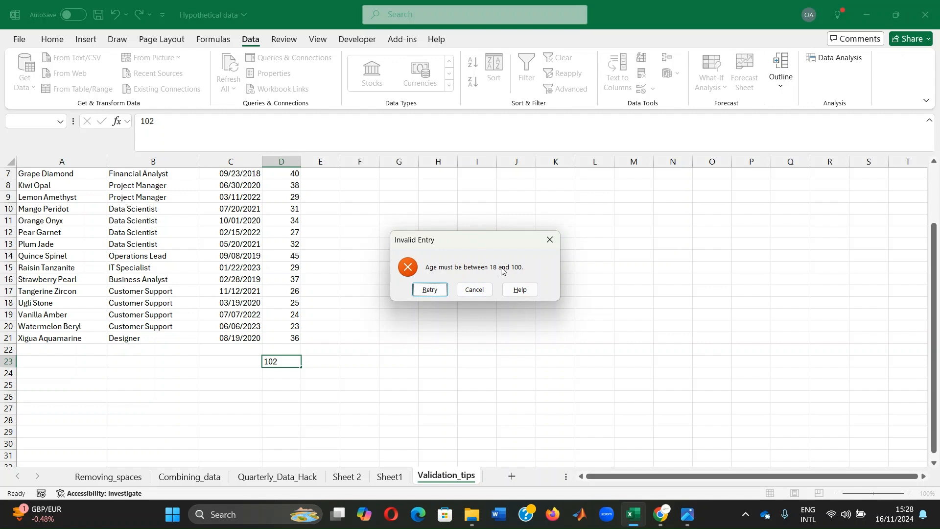
left_click(548, 246)
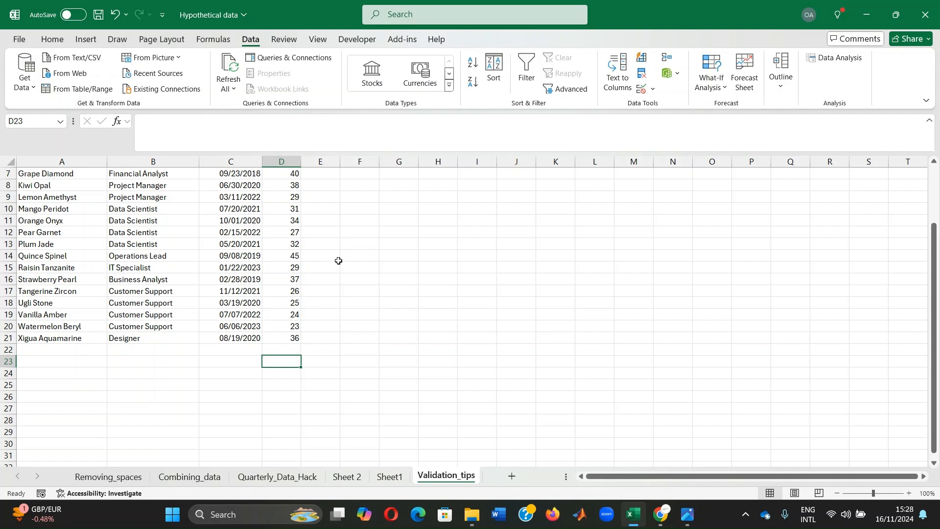
scroll(341, 267, "up", 2)
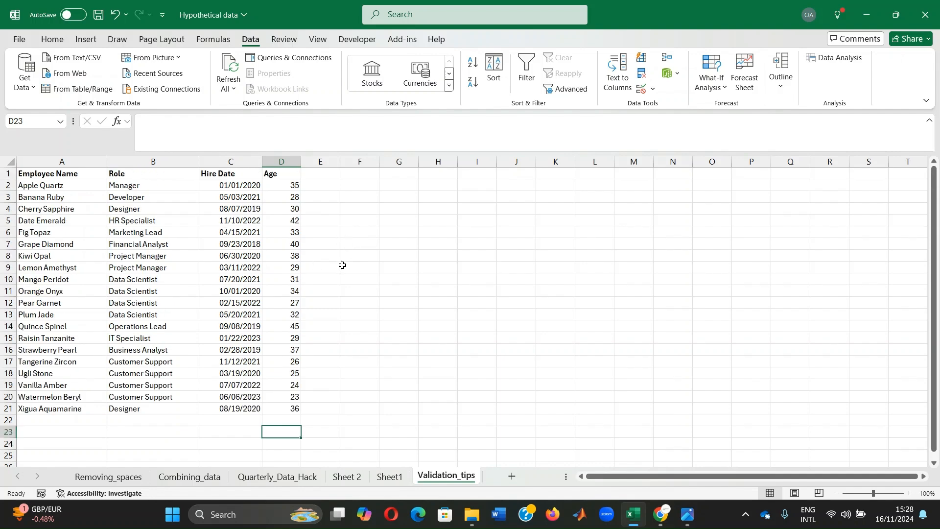